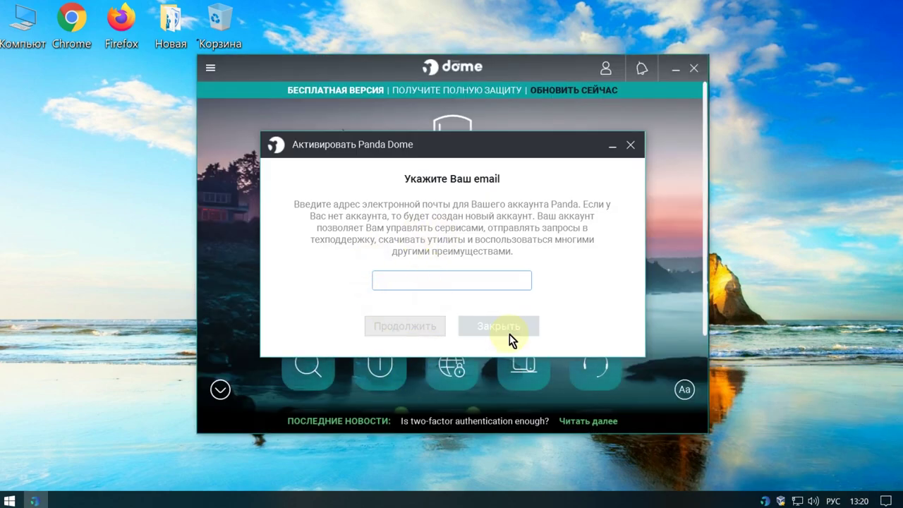
Dismiss the activation email request and open the Антивирус section of the Panda Dome settings
{"action": "left_click", "coordinate": [506, 330]}
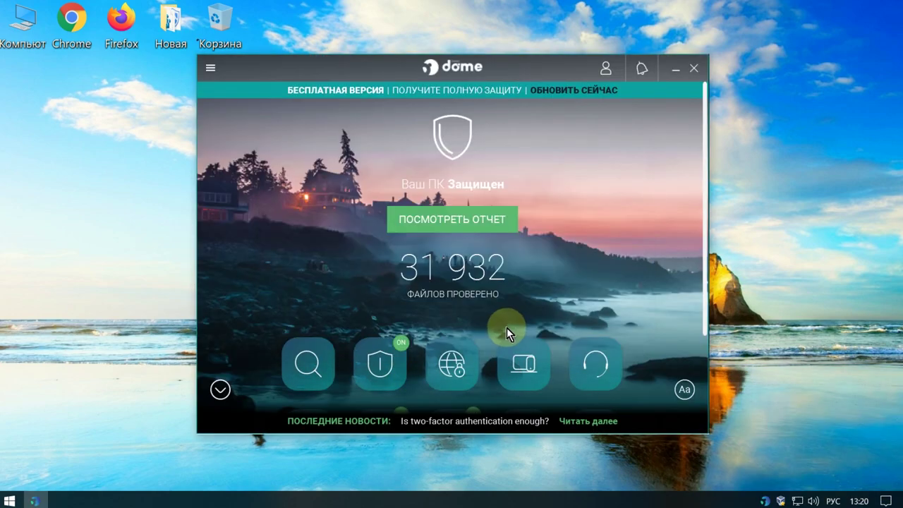
{"action": "left_click", "coordinate": [210, 68]}
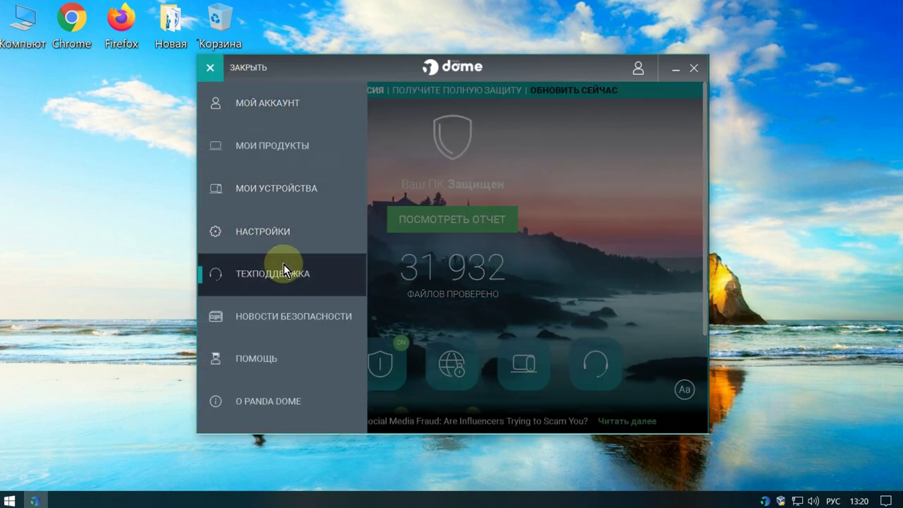
{"action": "left_click", "coordinate": [279, 236]}
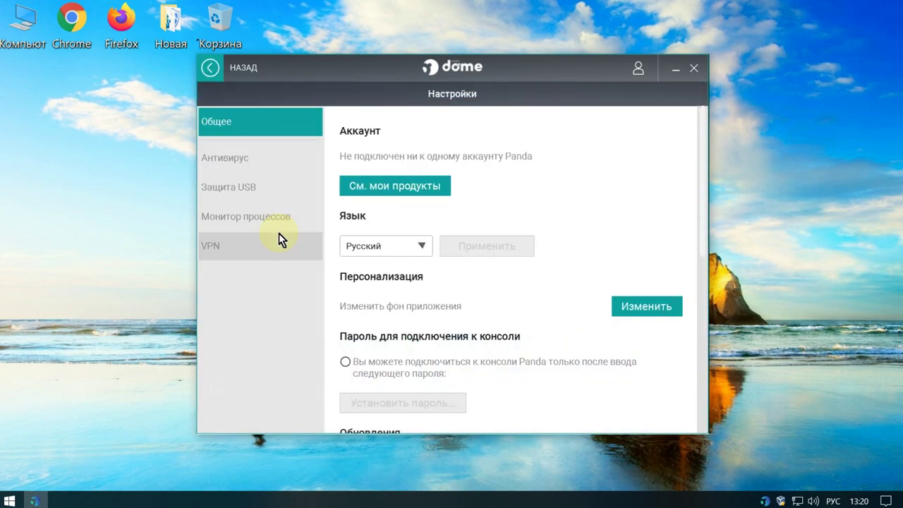
{"action": "left_click", "coordinate": [237, 158]}
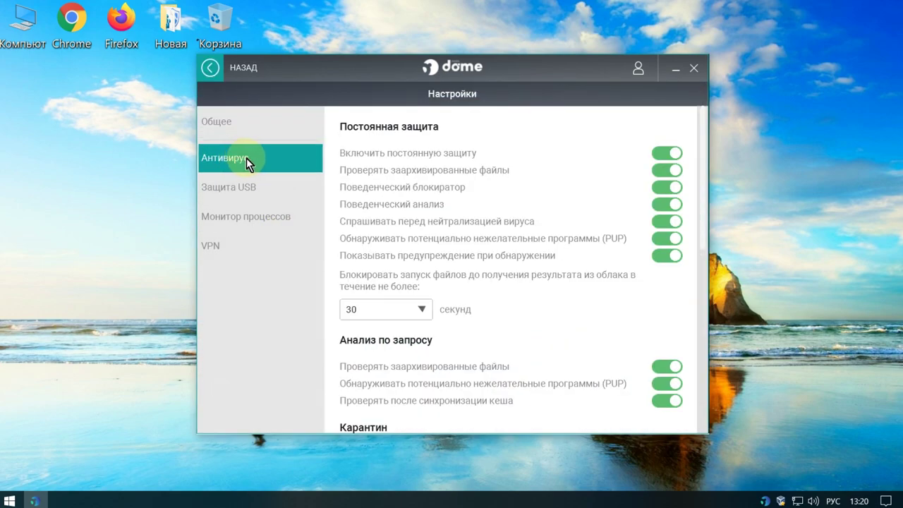
Turn off all the options under Постоянная защита, including permanent protection, archive checking, behavioural blocking and analysis, PUP detection and alerts
{"action": "left_click", "coordinate": [661, 152]}
{"action": "left_click", "coordinate": [663, 171]}
{"action": "left_click", "coordinate": [662, 189]}
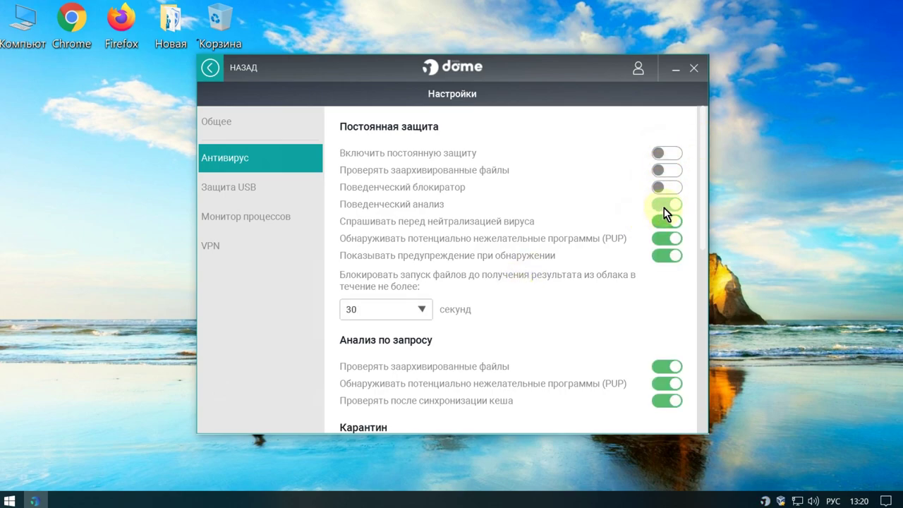
{"action": "left_click", "coordinate": [664, 222]}
{"action": "left_click", "coordinate": [666, 240]}
{"action": "left_click", "coordinate": [665, 259]}
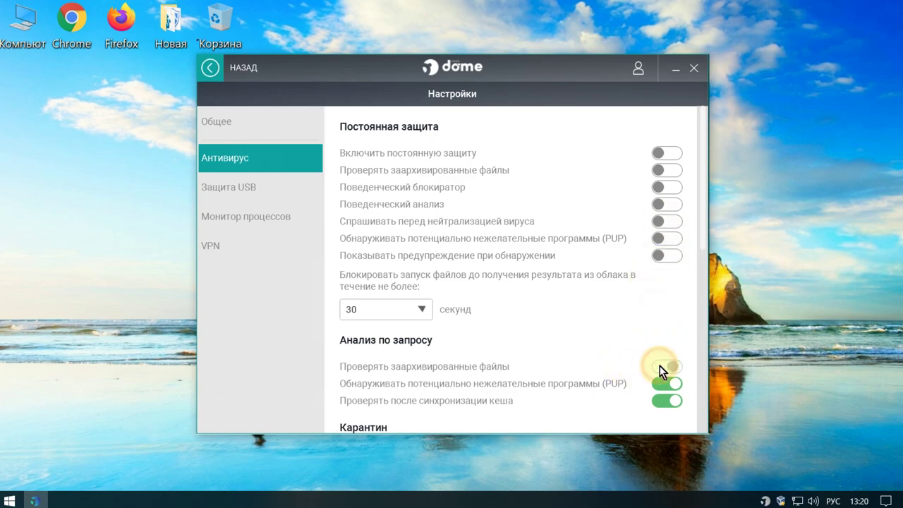
Turn off all Анализ по запросу options: archive checking, PUP detection and scanning after cache synchronization
{"action": "left_click", "coordinate": [665, 400]}
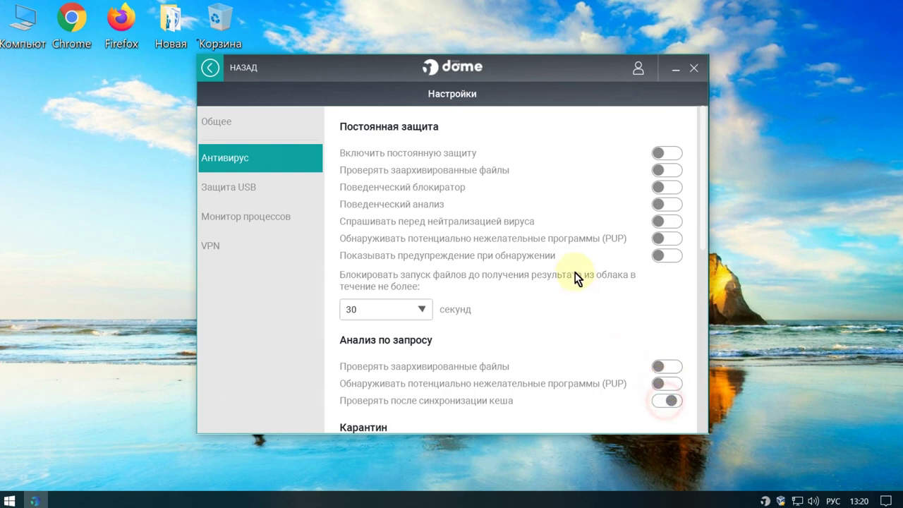
{"action": "scroll", "coordinate": [577, 272], "scroll_direction": "down", "scroll_amount": 3}
{"action": "scroll", "coordinate": [578, 271], "scroll_direction": "down", "scroll_amount": 4}
Turn off every option under Защита USB and Монитор процессов, and close the Panda Dome window
{"action": "left_click", "coordinate": [236, 185]}
{"action": "left_click", "coordinate": [674, 153]}
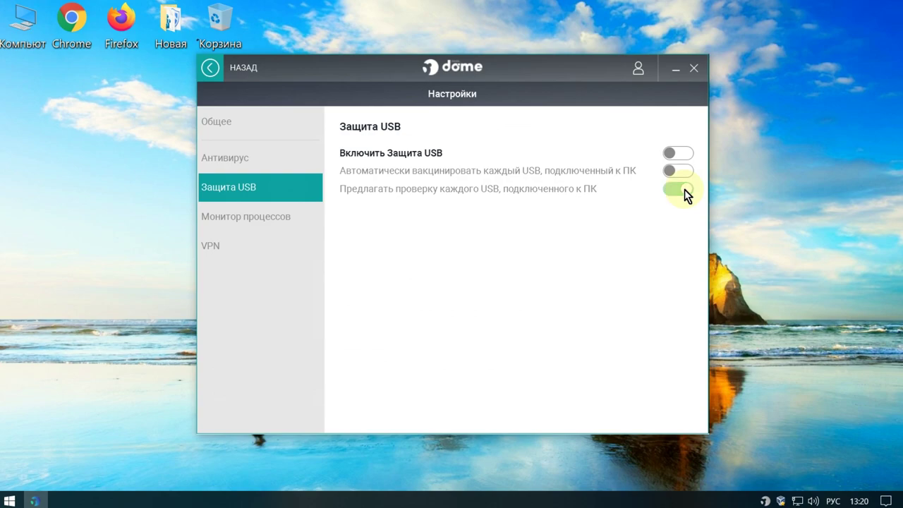
{"action": "left_click", "coordinate": [276, 216]}
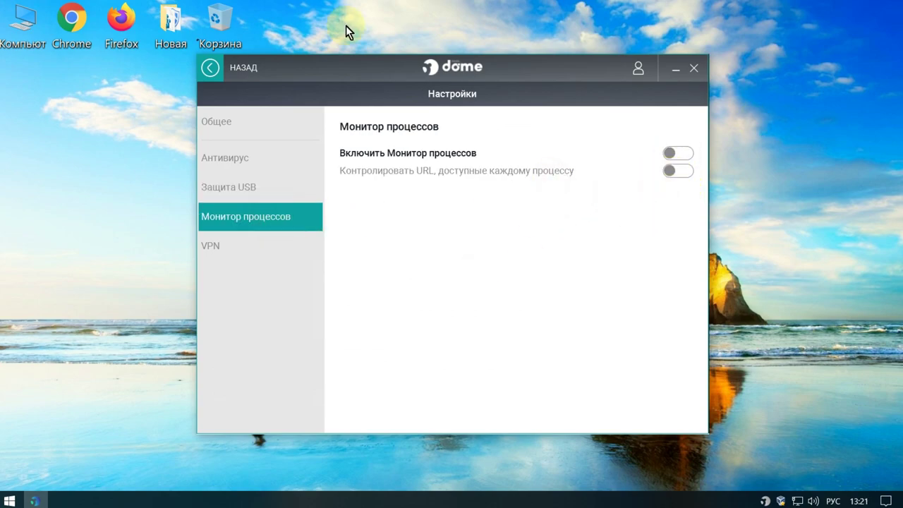
{"action": "left_click", "coordinate": [695, 70]}
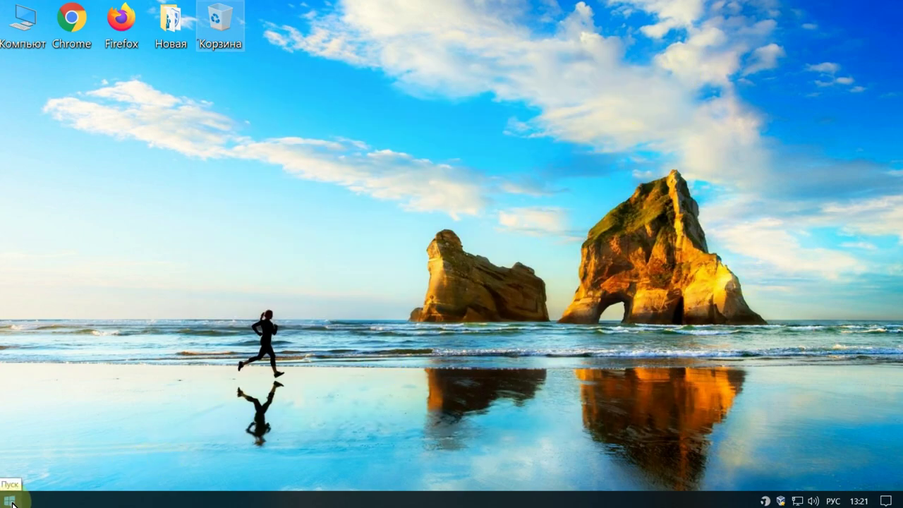
Open Программы и компоненты through the Панель управления entry in the Служебные — Windows folder
{"action": "left_click", "coordinate": [10, 501]}
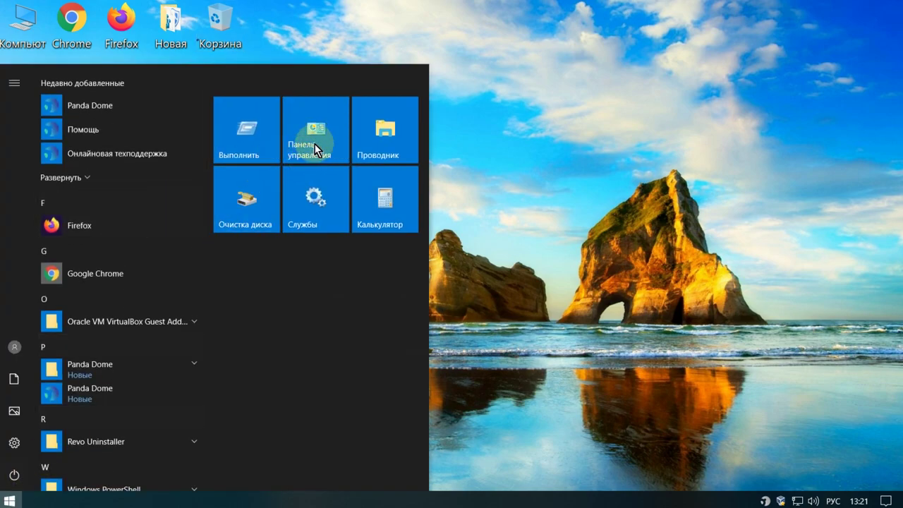
{"action": "scroll", "coordinate": [134, 440], "scroll_direction": "down", "scroll_amount": 1}
{"action": "scroll", "coordinate": [135, 440], "scroll_direction": "down", "scroll_amount": 5}
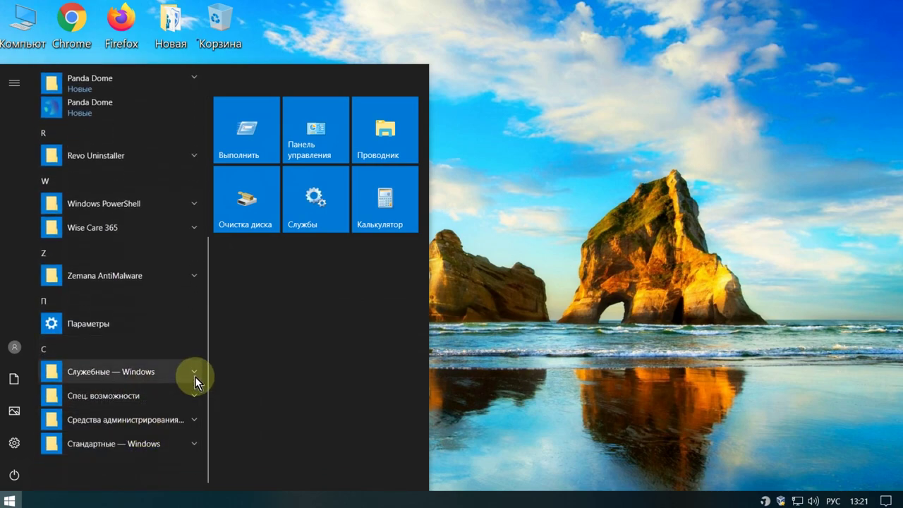
{"action": "left_click", "coordinate": [196, 373]}
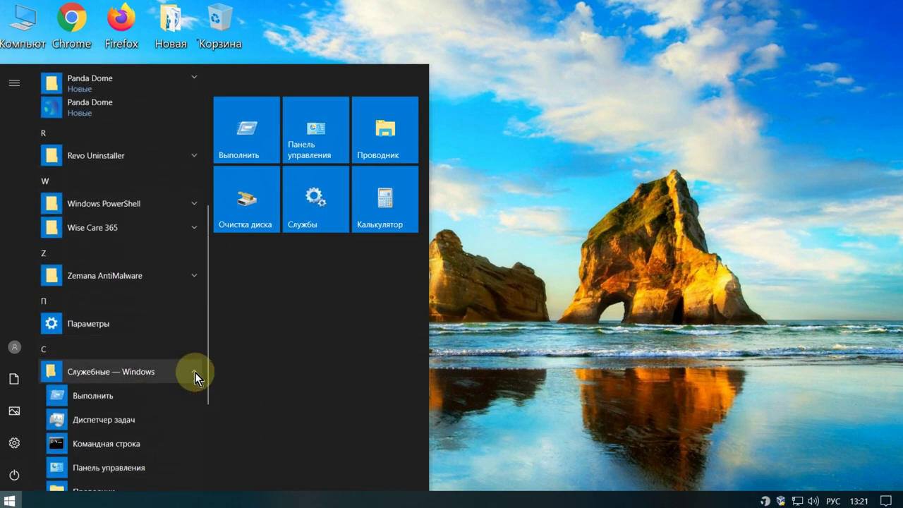
{"action": "scroll", "coordinate": [195, 377], "scroll_direction": "down", "scroll_amount": 1}
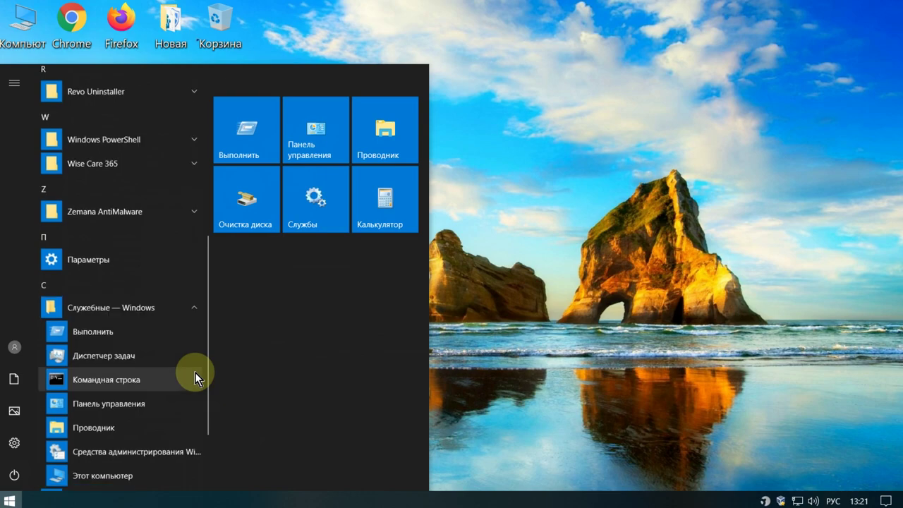
{"action": "left_click", "coordinate": [128, 404]}
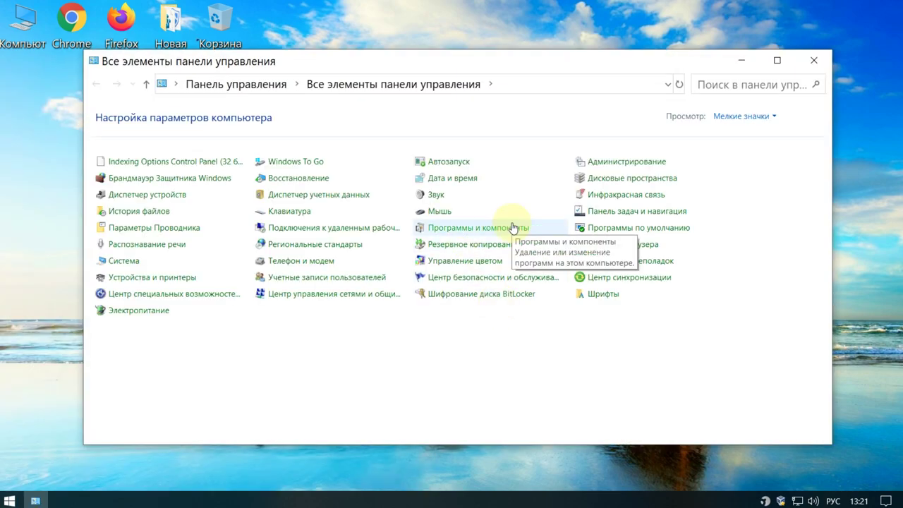
{"action": "left_click", "coordinate": [492, 227]}
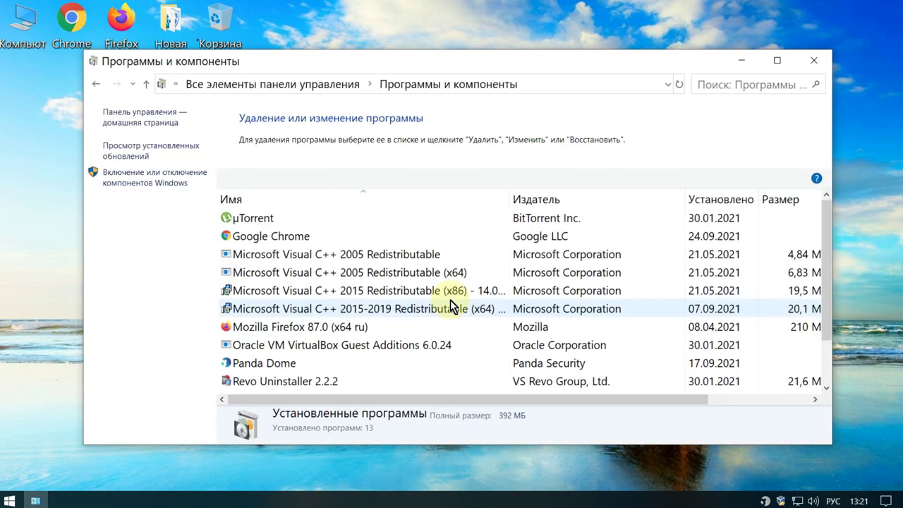
Show the uninstall option for Panda Dome in the installed programs list, and close the window without uninstalling
{"action": "scroll", "coordinate": [451, 308], "scroll_direction": "down", "scroll_amount": 1}
{"action": "left_click", "coordinate": [270, 311]}
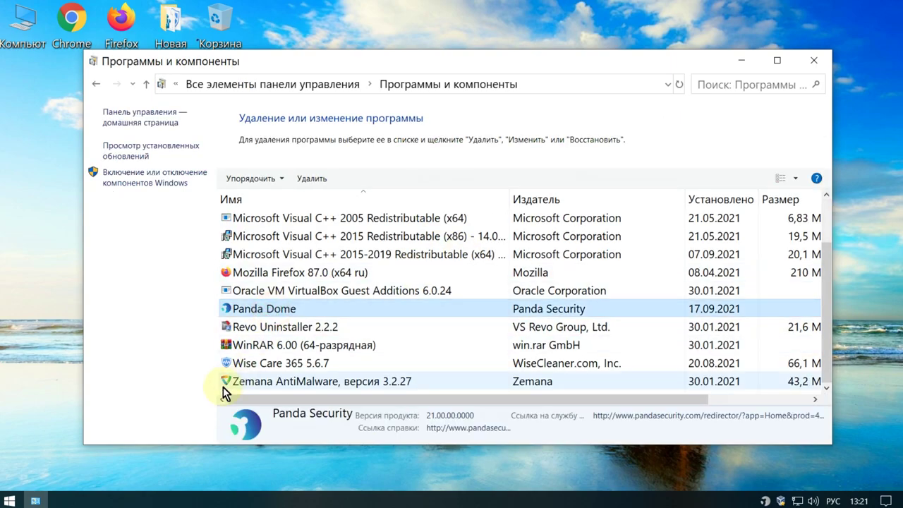
{"action": "right_click", "coordinate": [308, 314]}
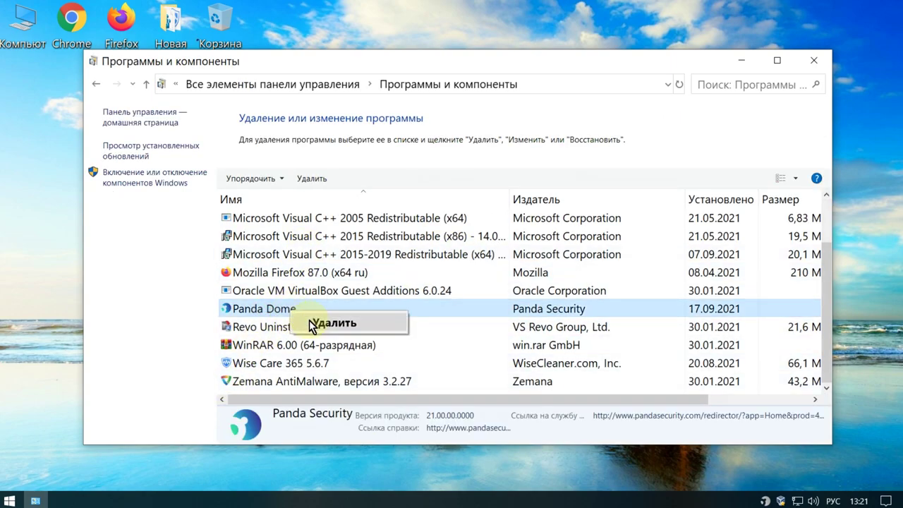
{"action": "left_click", "coordinate": [815, 62]}
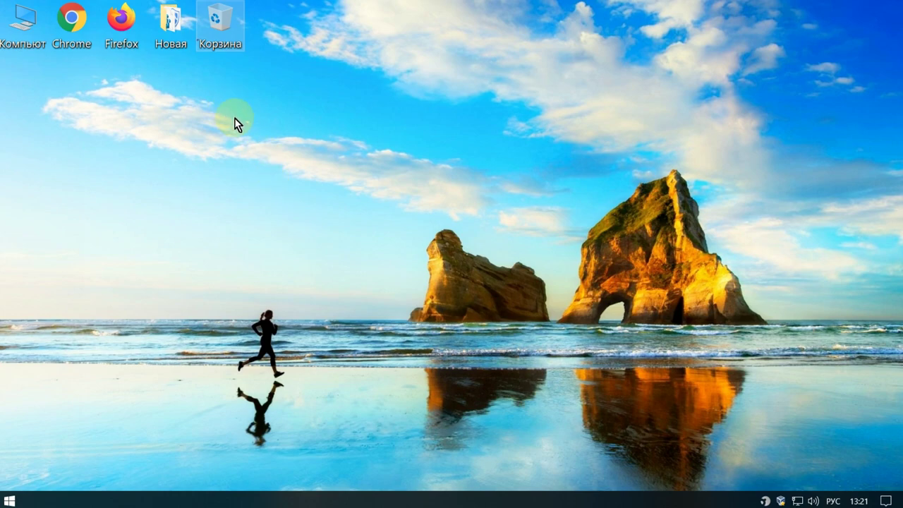
Open the Новая folder on the desktop and run the Revo Uninstaller shortcut as administrator
{"action": "double_click", "coordinate": [172, 21]}
{"action": "right_click", "coordinate": [255, 206]}
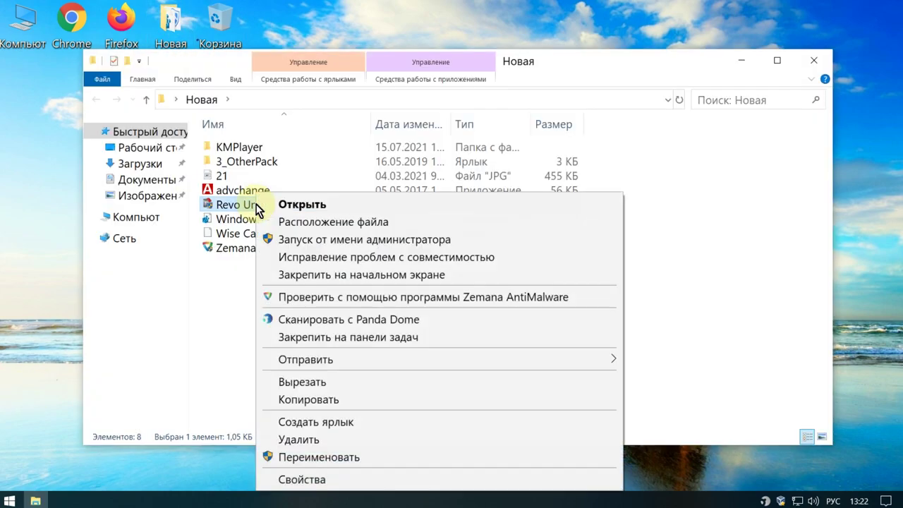
{"action": "left_click", "coordinate": [397, 239]}
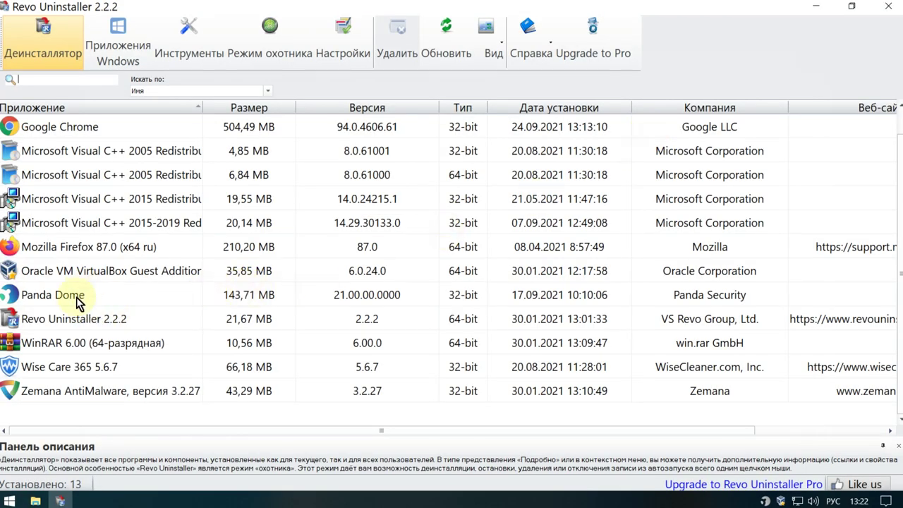
Uninstall Panda Dome without creating a system restore point, confirming the removal of all its components
{"action": "left_click", "coordinate": [78, 297]}
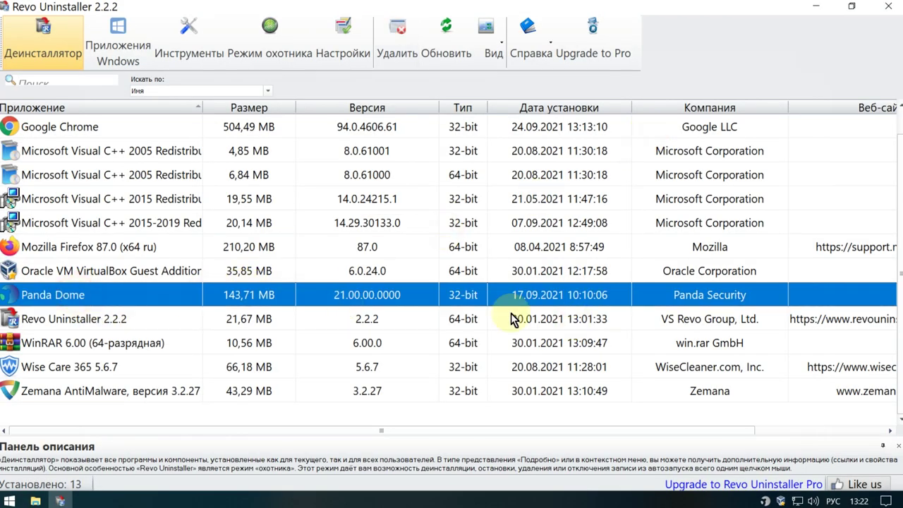
{"action": "right_click", "coordinate": [397, 294]}
{"action": "left_click", "coordinate": [427, 302]}
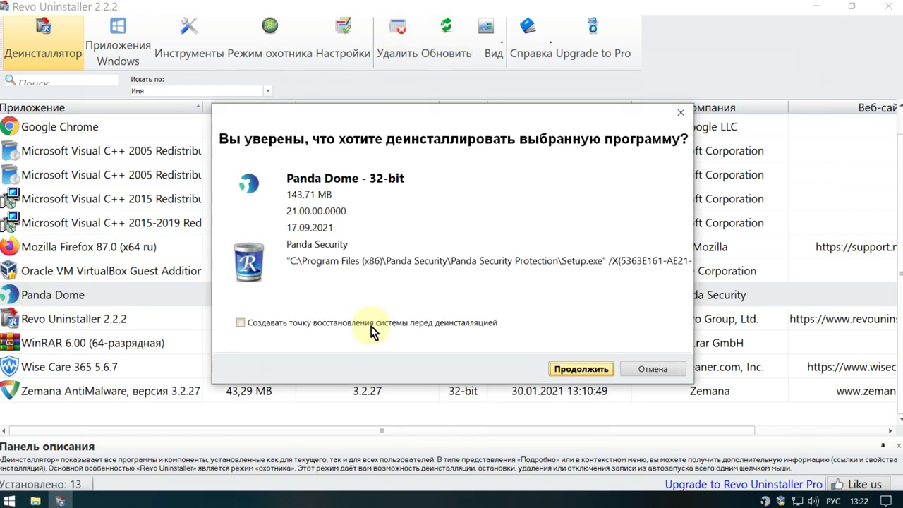
{"action": "left_click", "coordinate": [241, 324]}
{"action": "left_click", "coordinate": [241, 325]}
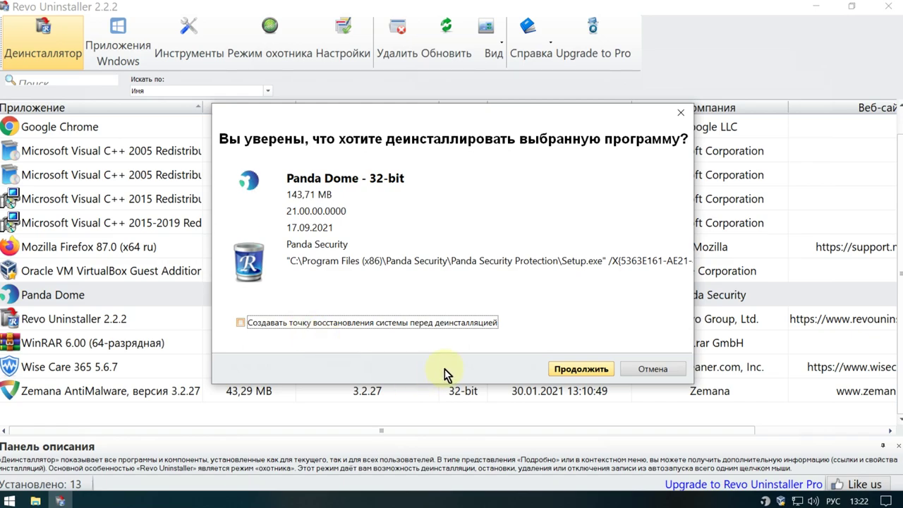
{"action": "left_click", "coordinate": [596, 369]}
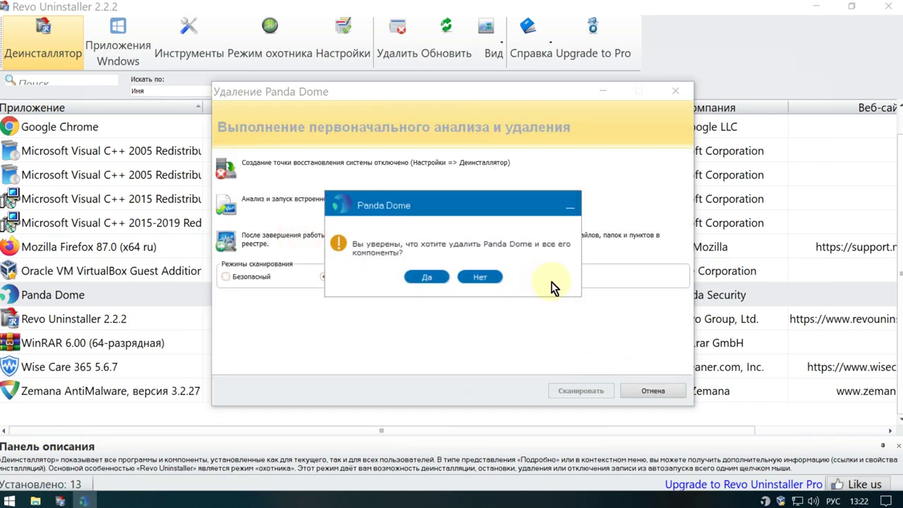
{"action": "left_click", "coordinate": [428, 277]}
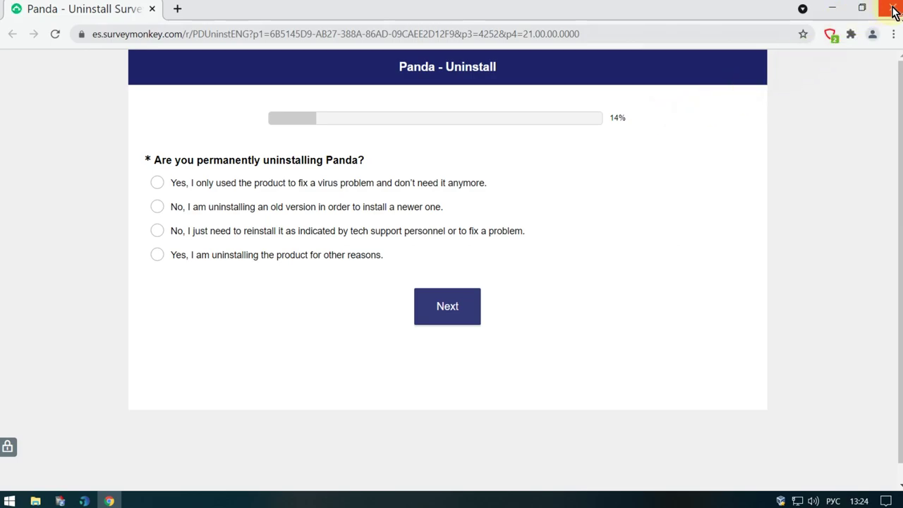
Close the Panda uninstall survey page and finish the Panda Dome uninstaller with the computer restart postponed
{"action": "key", "text": "alt+F4"}
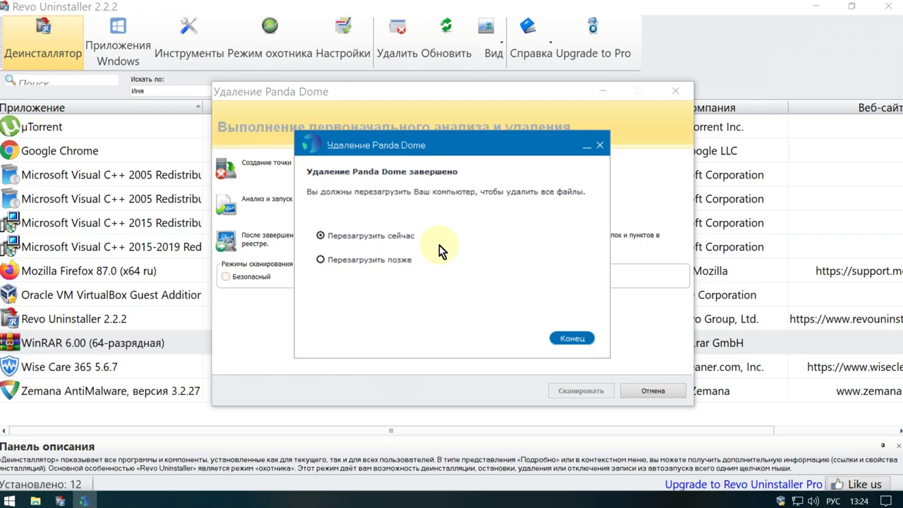
{"action": "left_click", "coordinate": [322, 261]}
{"action": "left_click", "coordinate": [572, 340]}
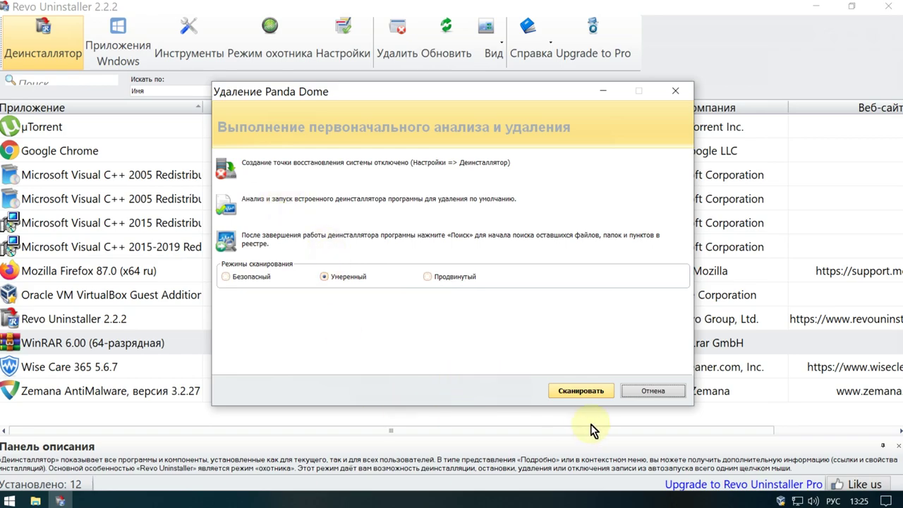
Scan for Panda Dome leftovers in the Умеренный mode, and delete the three Panda keys found under TypeLib in the registry
{"action": "left_click", "coordinate": [591, 392]}
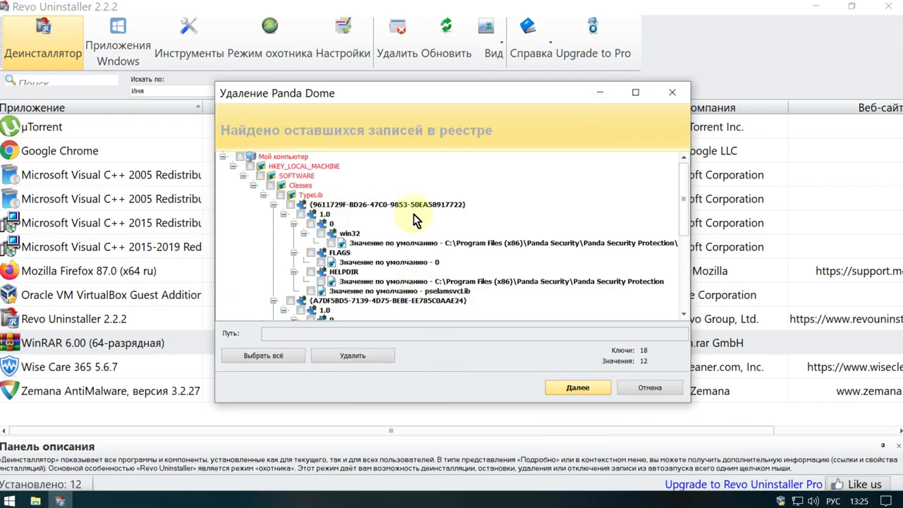
{"action": "left_click", "coordinate": [291, 204]}
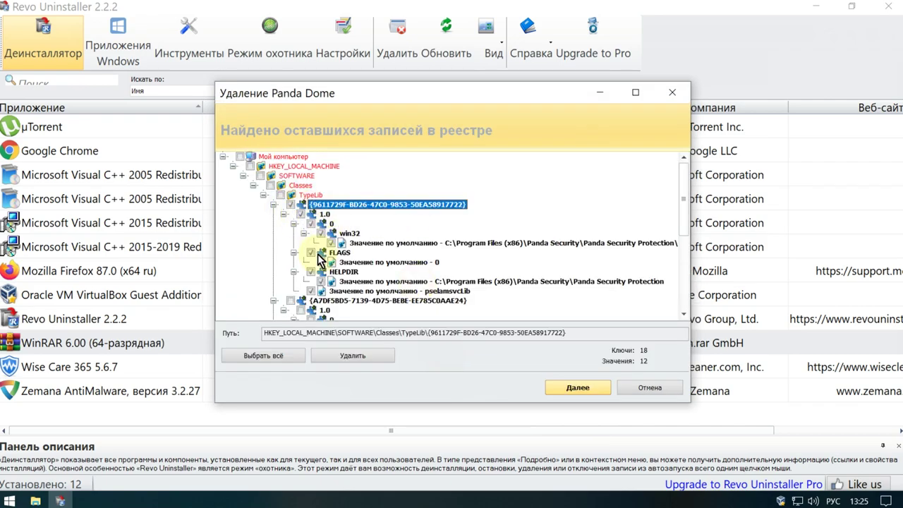
{"action": "scroll", "coordinate": [459, 254], "scroll_direction": "down", "scroll_amount": 2}
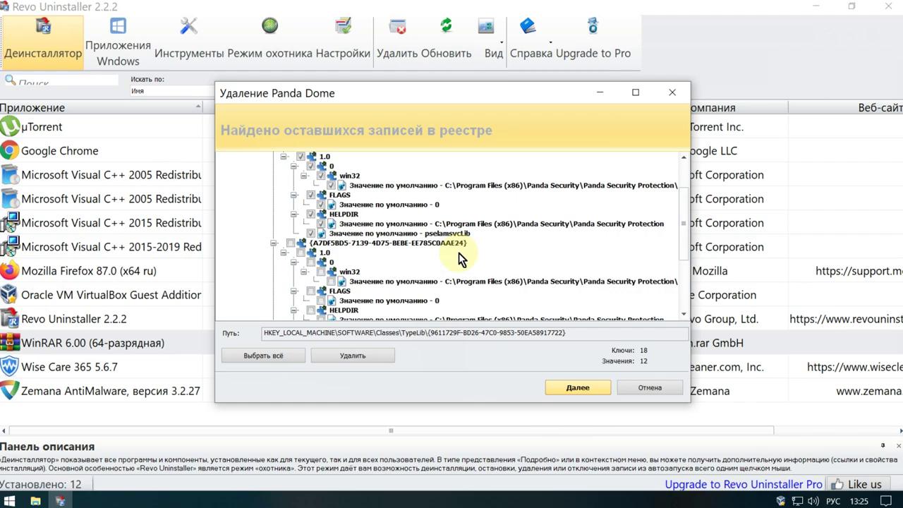
{"action": "left_click", "coordinate": [290, 244]}
{"action": "scroll", "coordinate": [494, 260], "scroll_direction": "down", "scroll_amount": 2}
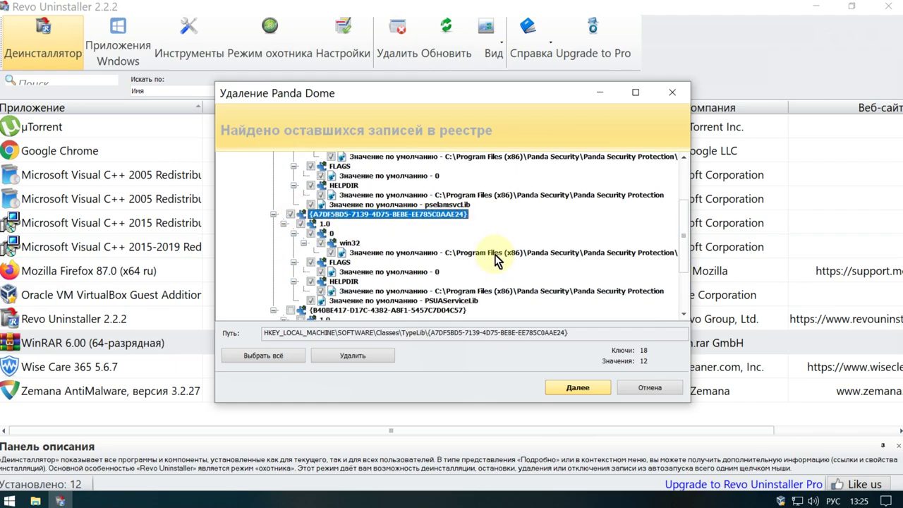
{"action": "left_click", "coordinate": [292, 281]}
{"action": "scroll", "coordinate": [502, 262], "scroll_direction": "down", "scroll_amount": 2}
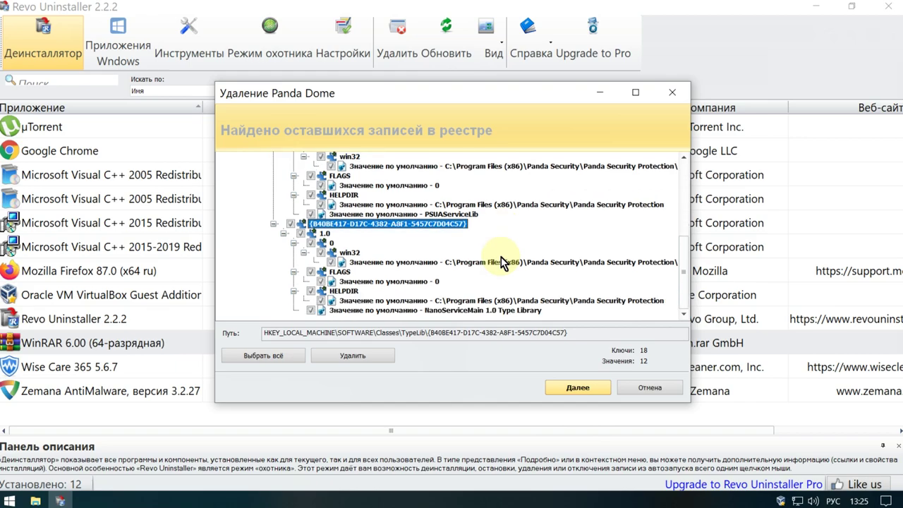
{"action": "scroll", "coordinate": [502, 263], "scroll_direction": "up", "scroll_amount": 5}
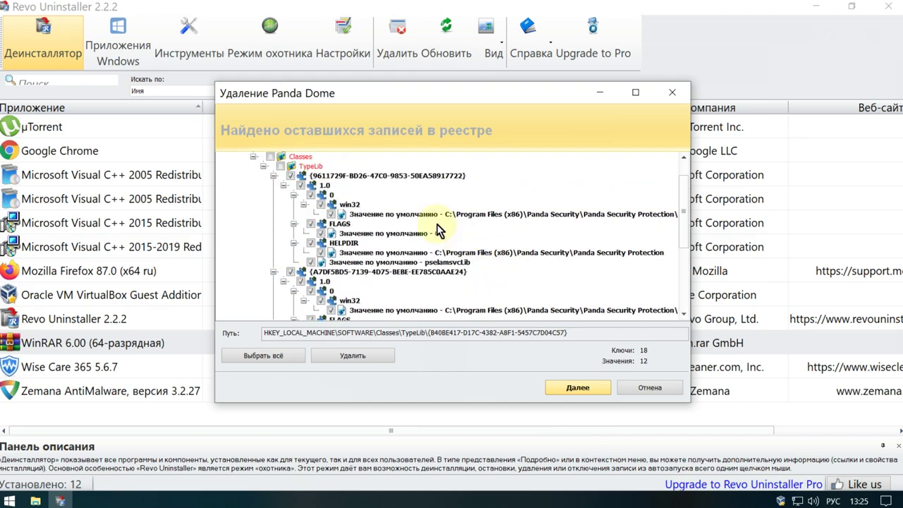
{"action": "scroll", "coordinate": [518, 263], "scroll_direction": "down", "scroll_amount": 5}
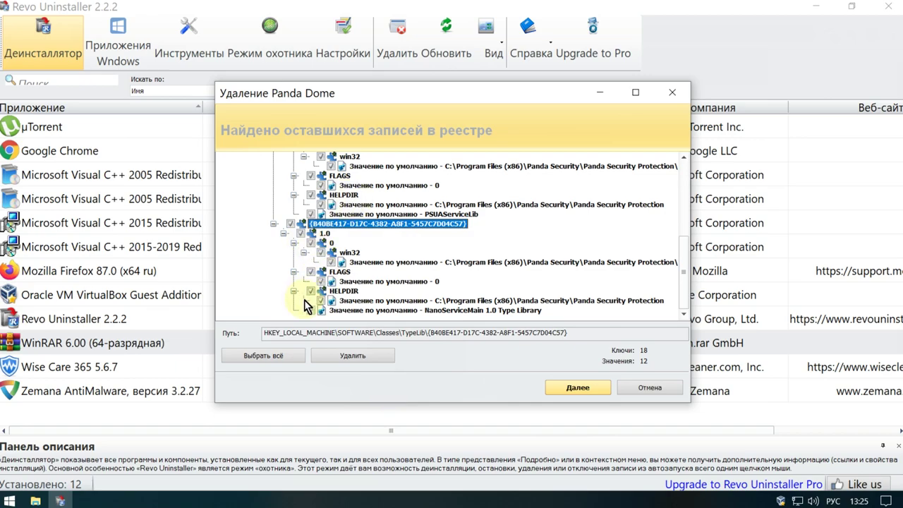
{"action": "left_click", "coordinate": [356, 358]}
{"action": "left_click", "coordinate": [487, 288]}
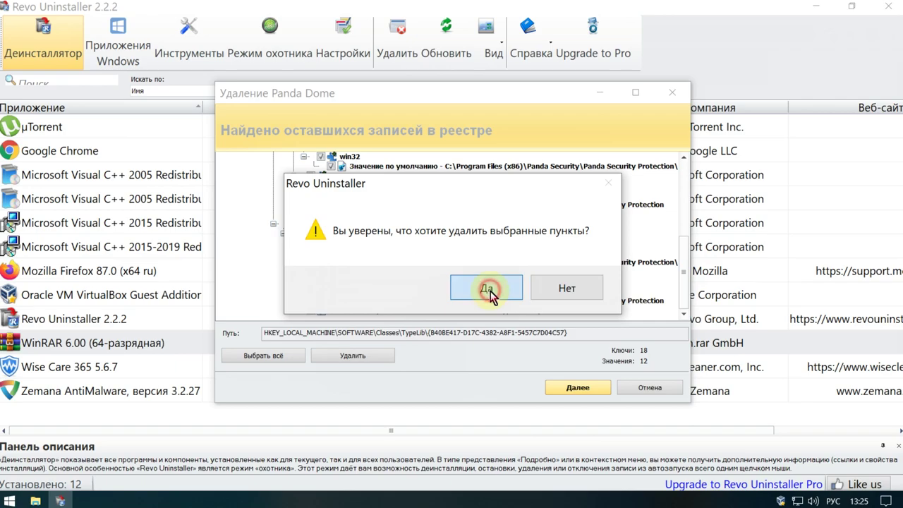
Delete all leftover Panda Security files and folders, and close Revo Uninstaller and the open folder window
{"action": "left_click", "coordinate": [568, 389]}
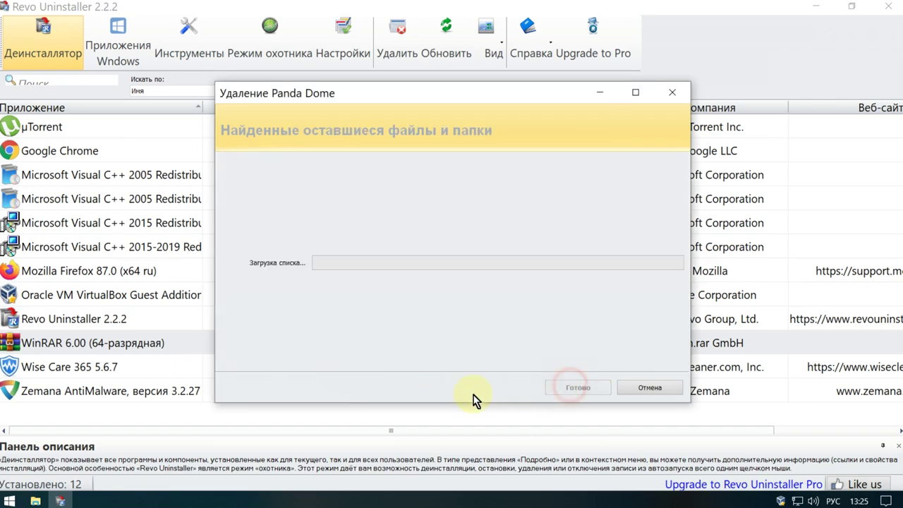
{"action": "left_click", "coordinate": [274, 355]}
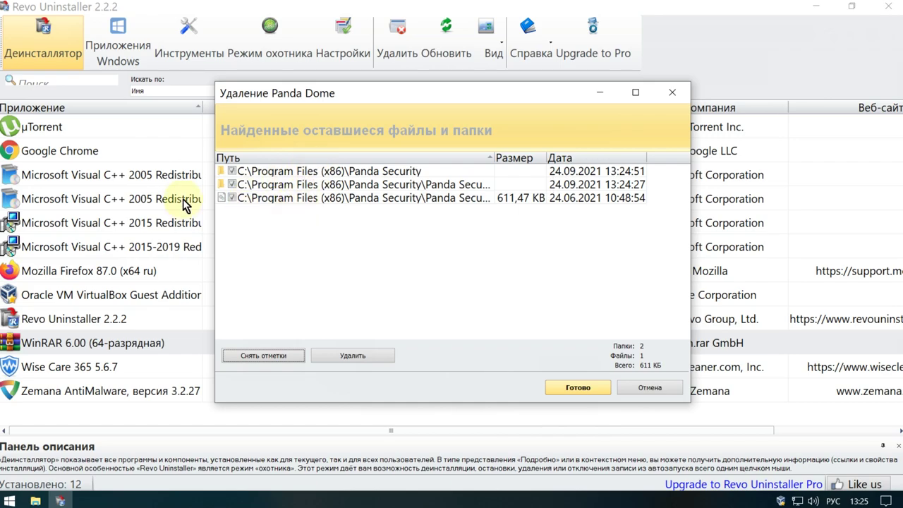
{"action": "left_click", "coordinate": [354, 356]}
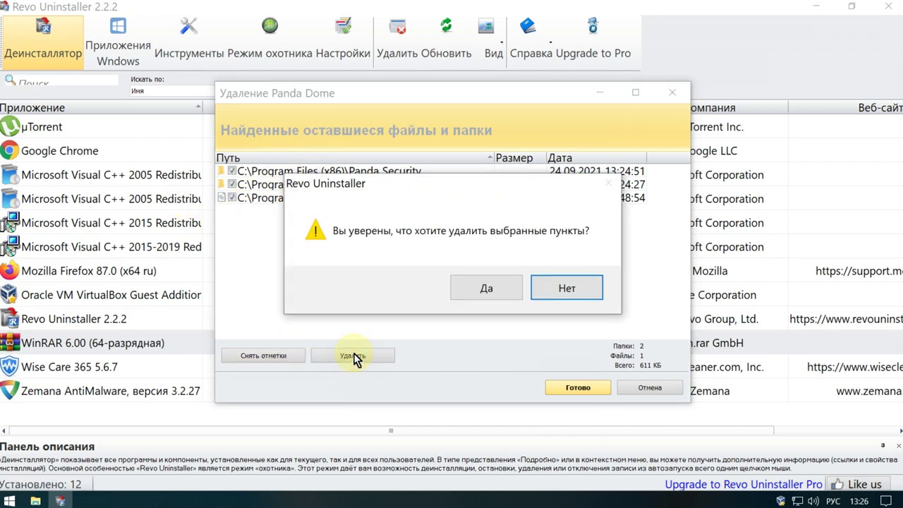
{"action": "left_click", "coordinate": [493, 287]}
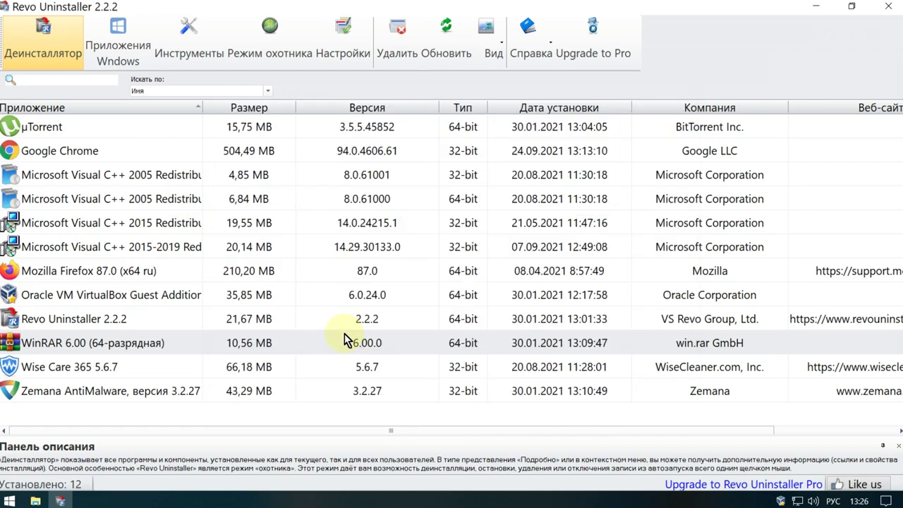
{"action": "left_click", "coordinate": [891, 13]}
{"action": "left_click", "coordinate": [812, 61]}
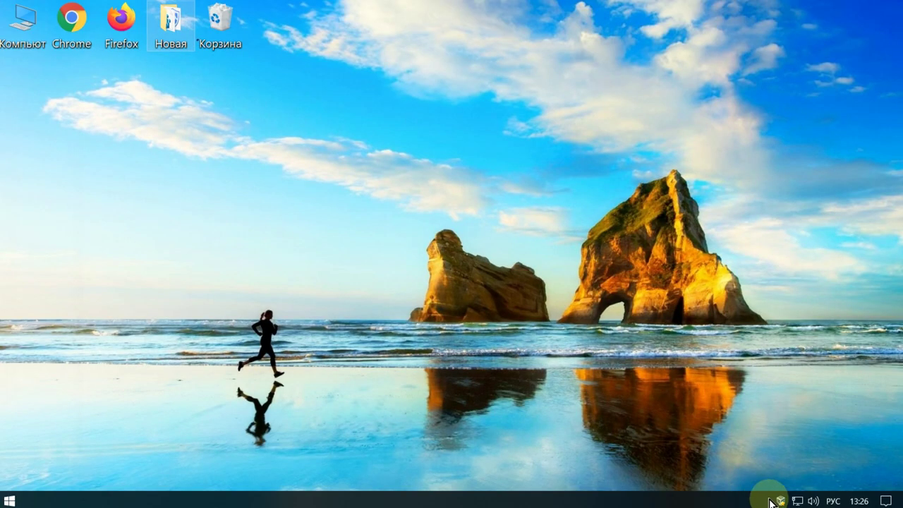